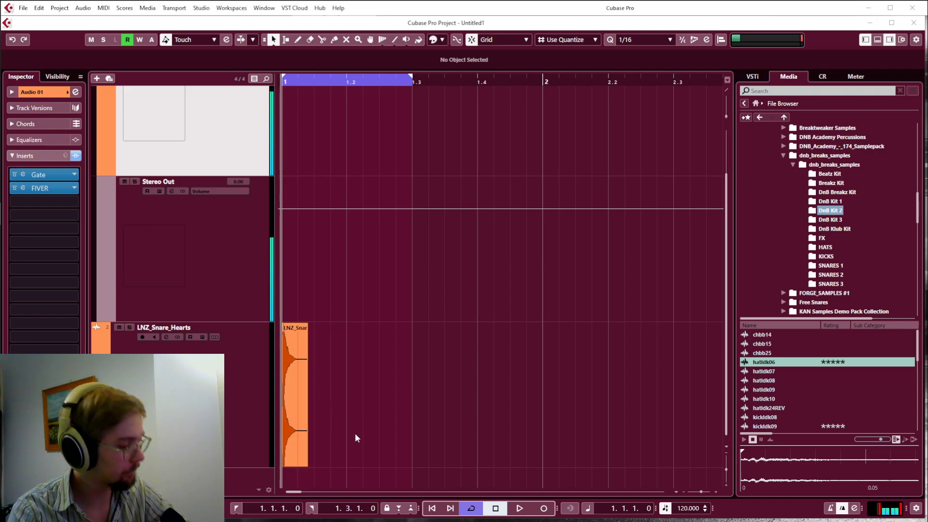
Step: Play the LNZ_Snare_Hearts clip on its own to hear the snare without any layering
click(318, 343)
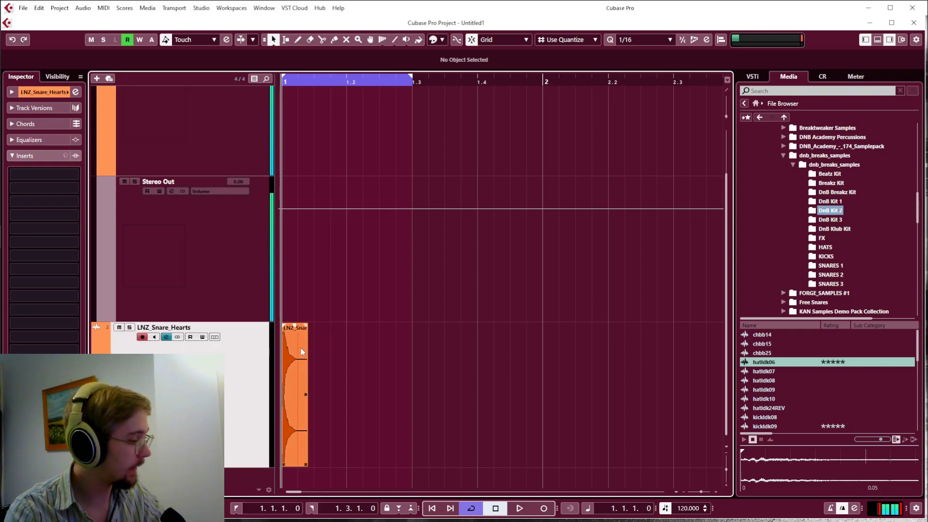
key(space)
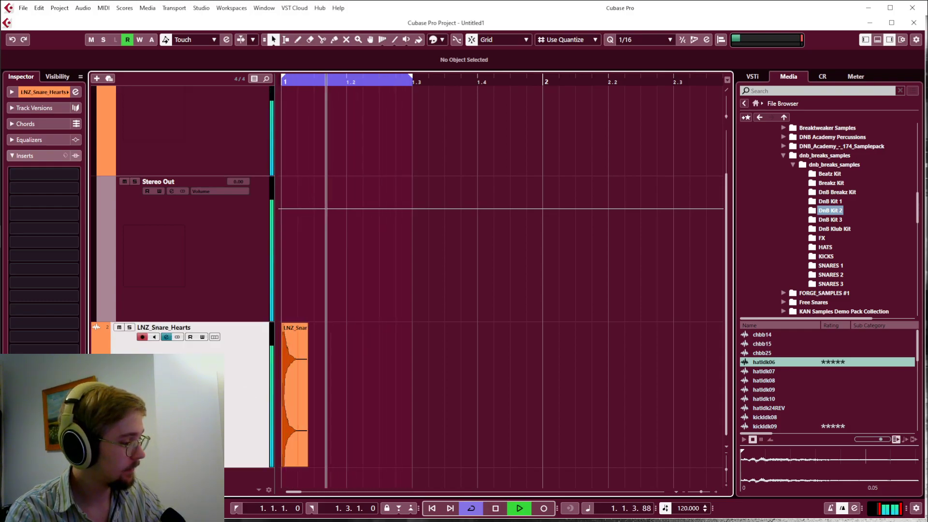
key(space)
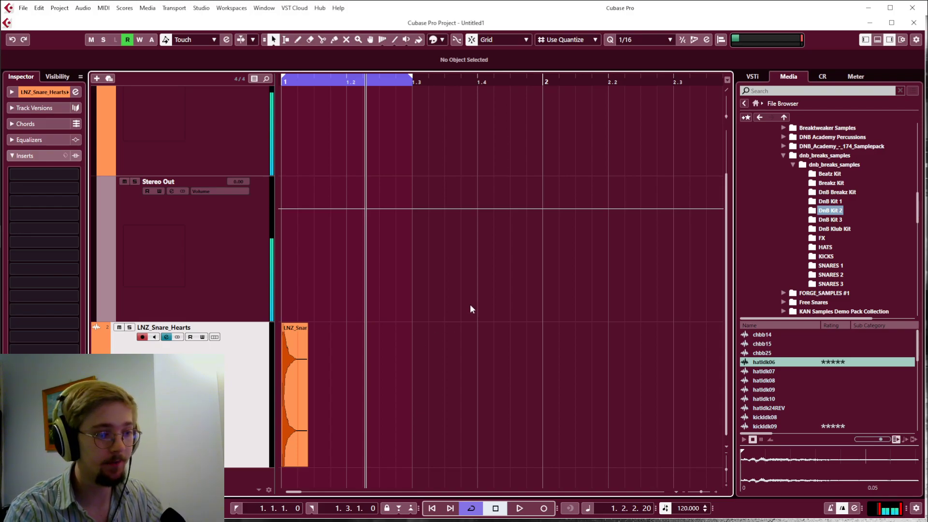
Step: Add the hatldk06 sample on a new audio track below the snare, starting at bar 1
click(757, 362)
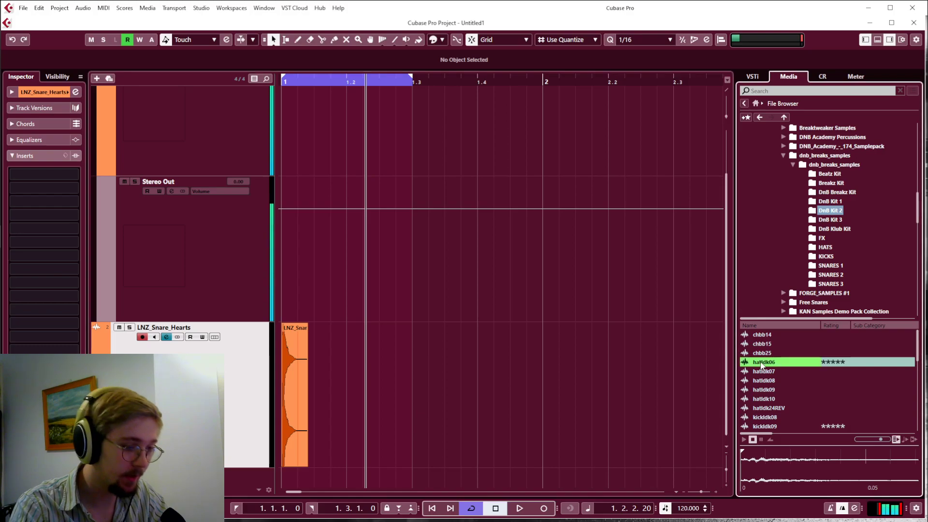
drag(283, 477, 284, 479)
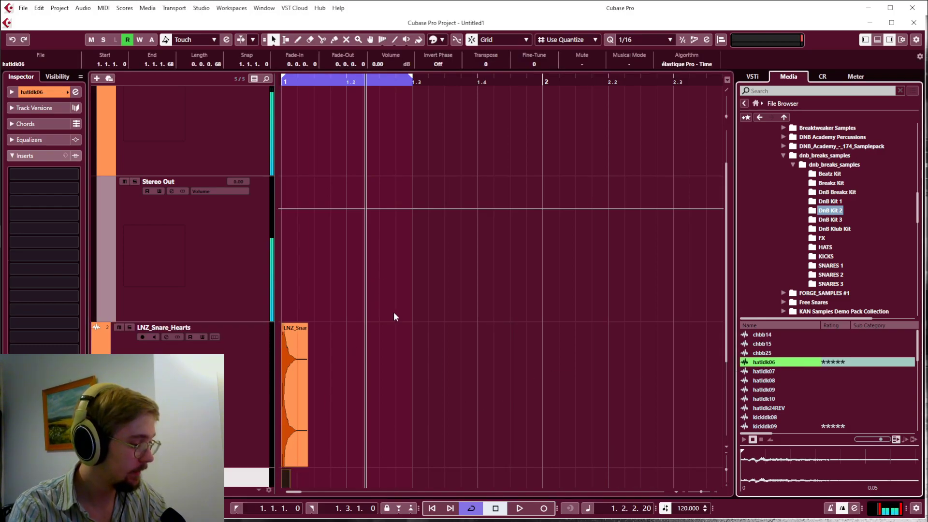
scroll(383, 307, down, 2)
scroll(290, 362, up, 3)
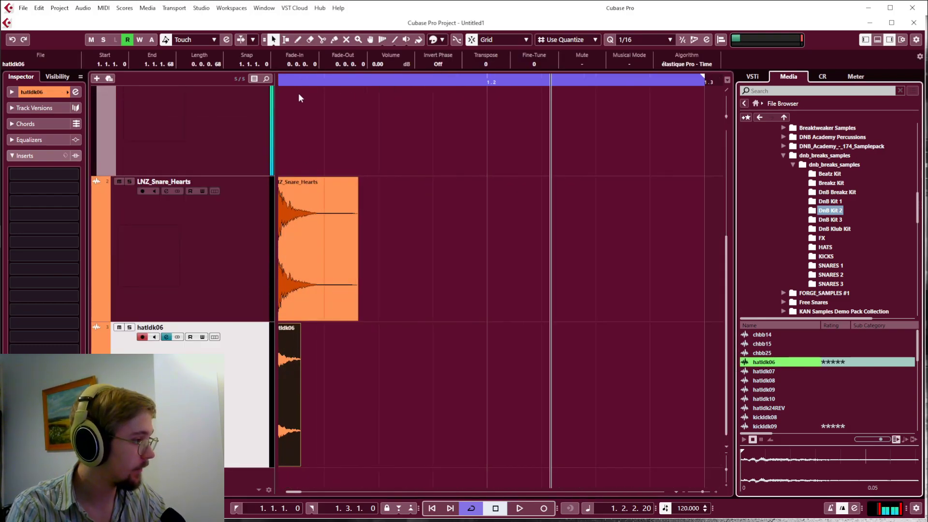
Step: Loop the layered snare and hat from bar 1, toggling the hatldk06 track's mute to compare the sound with and without it
click(283, 82)
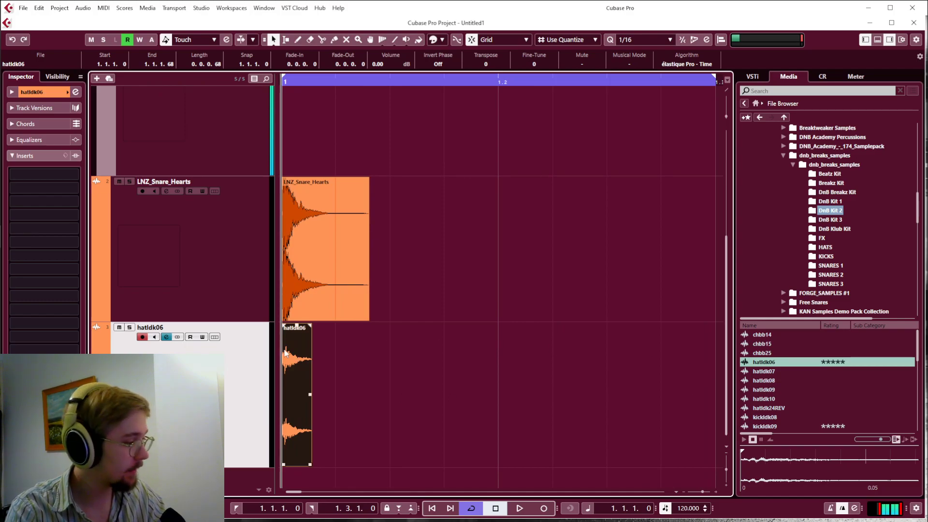
key(space)
scroll(363, 356, down, 2)
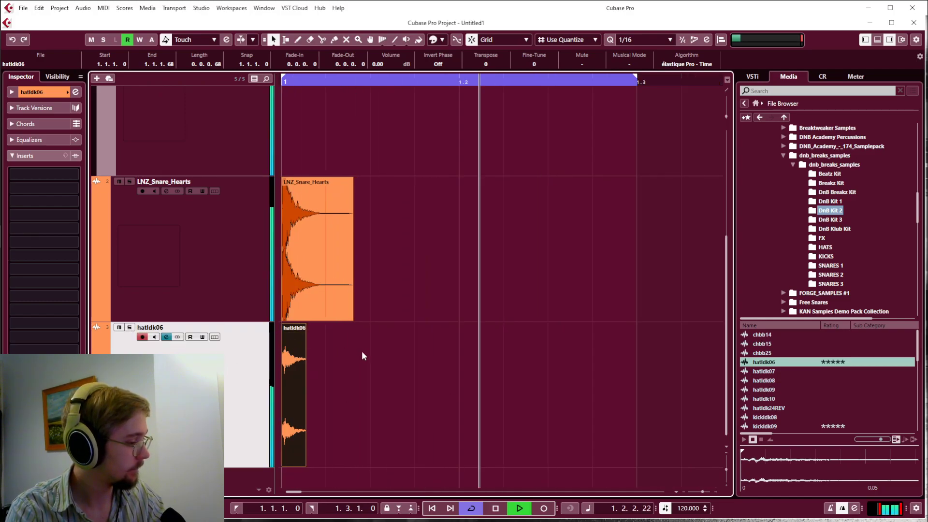
click(120, 327)
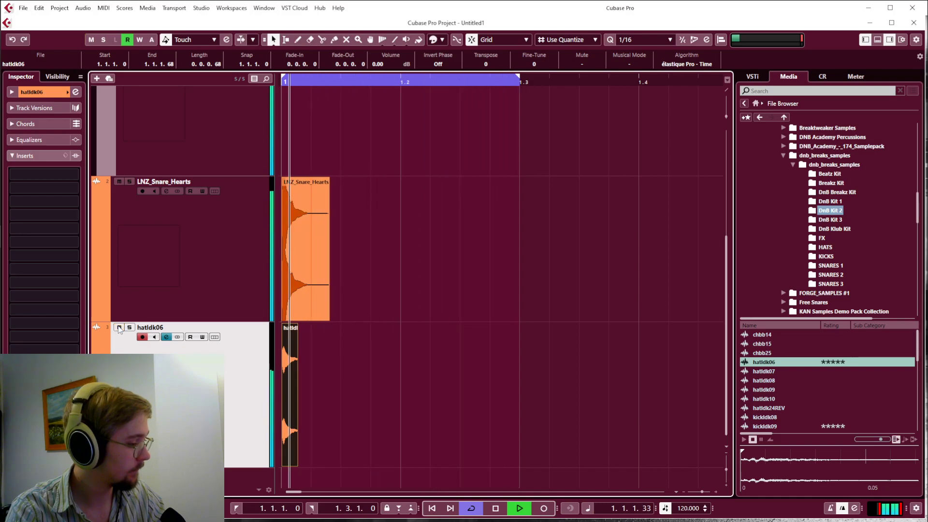
click(119, 328)
key(space)
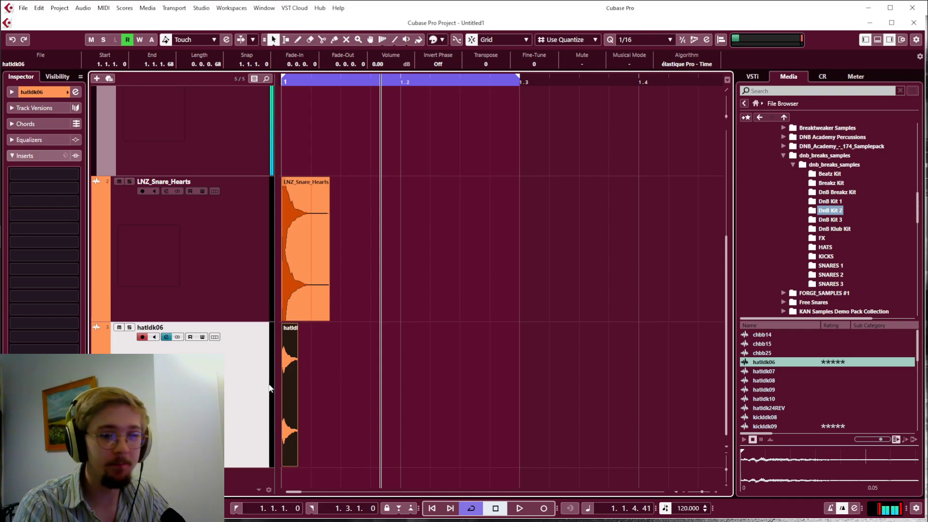
Step: Replay both layers together from the start of the project
key(Home)
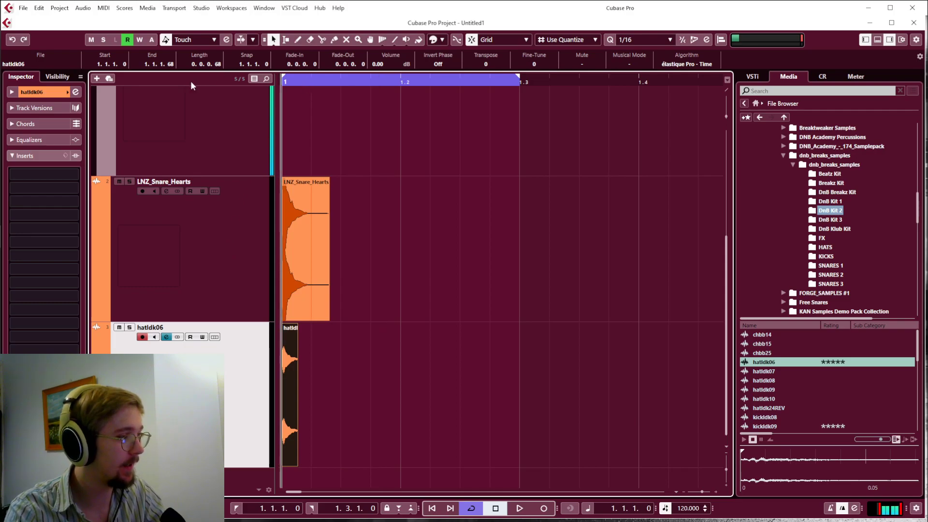
key(space)
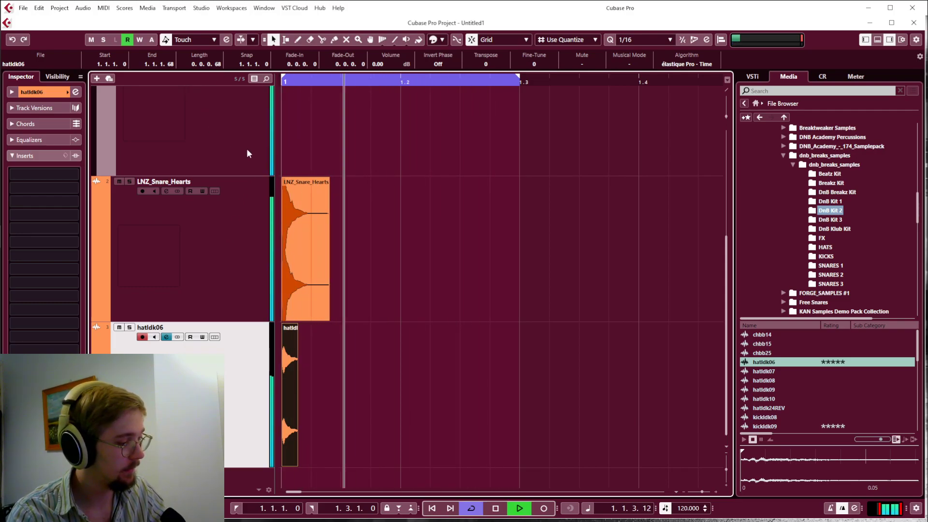
key(space)
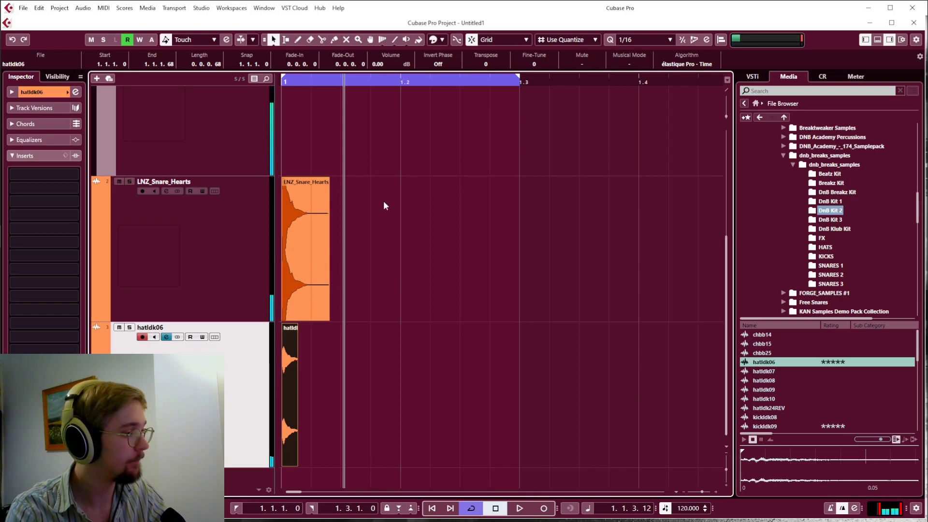
Step: Open the MixConsole and compare the hatldk06 channel's phase at 180° and 0°, leaving it at 0°
key(F3)
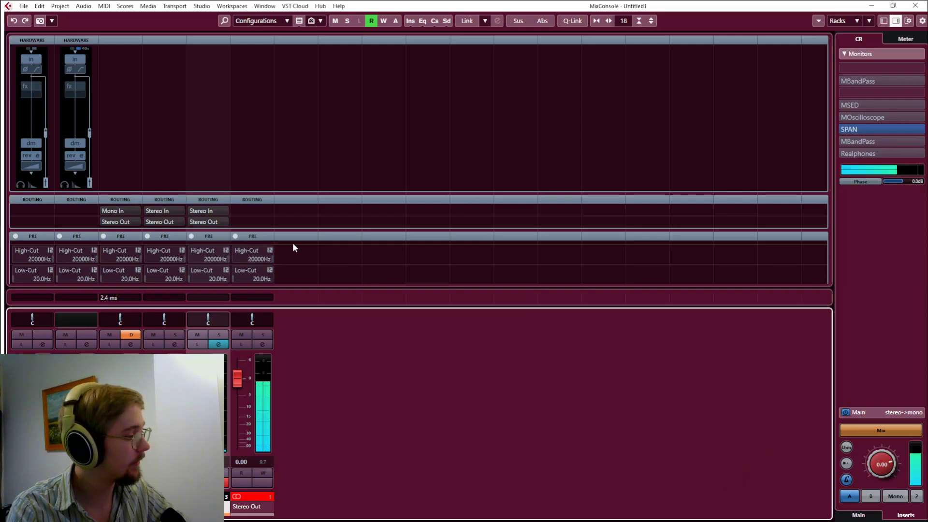
scroll(282, 244, down, 3)
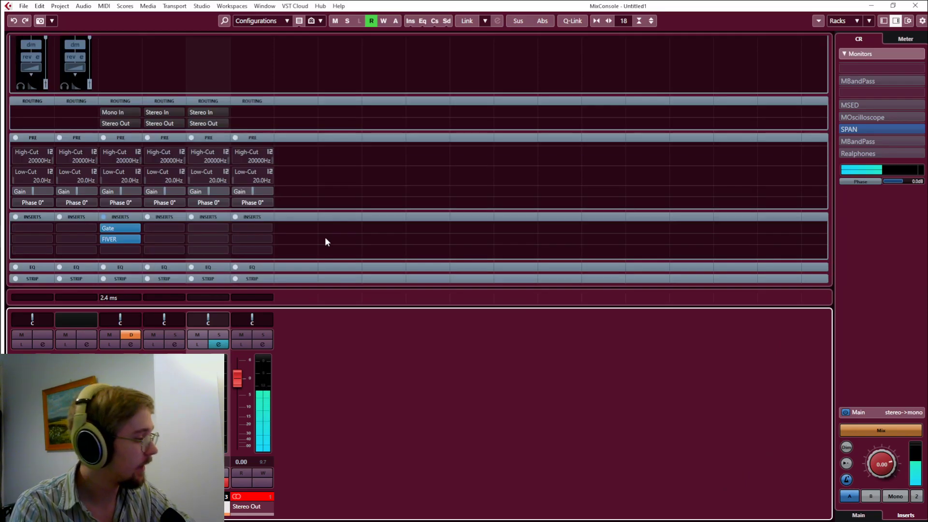
click(207, 206)
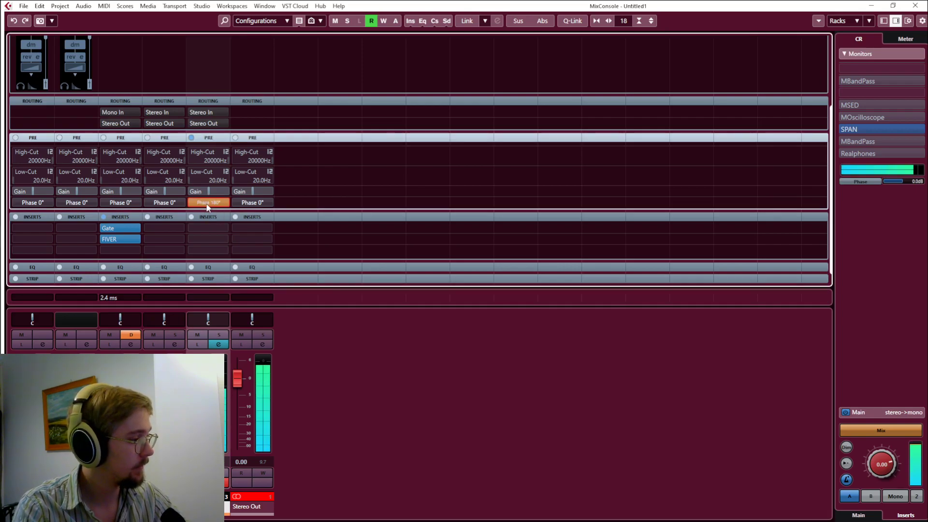
click(207, 205)
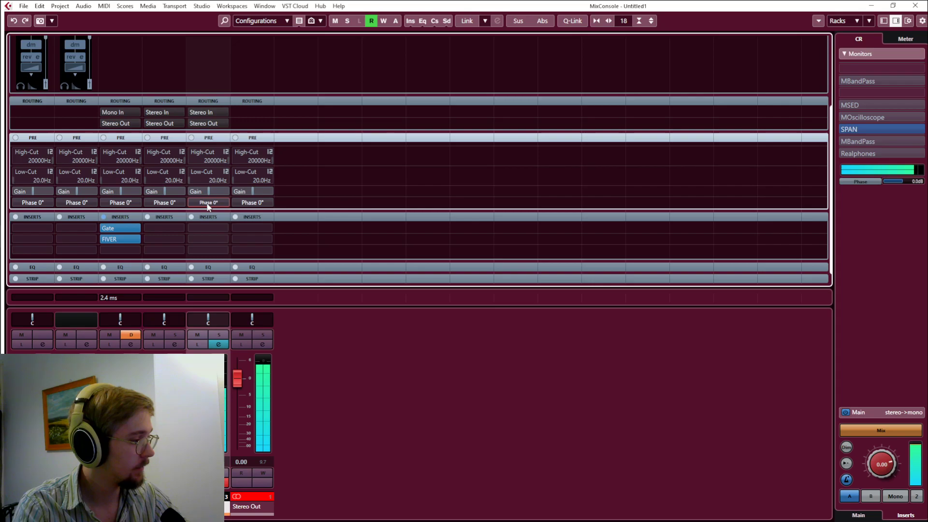
click(207, 203)
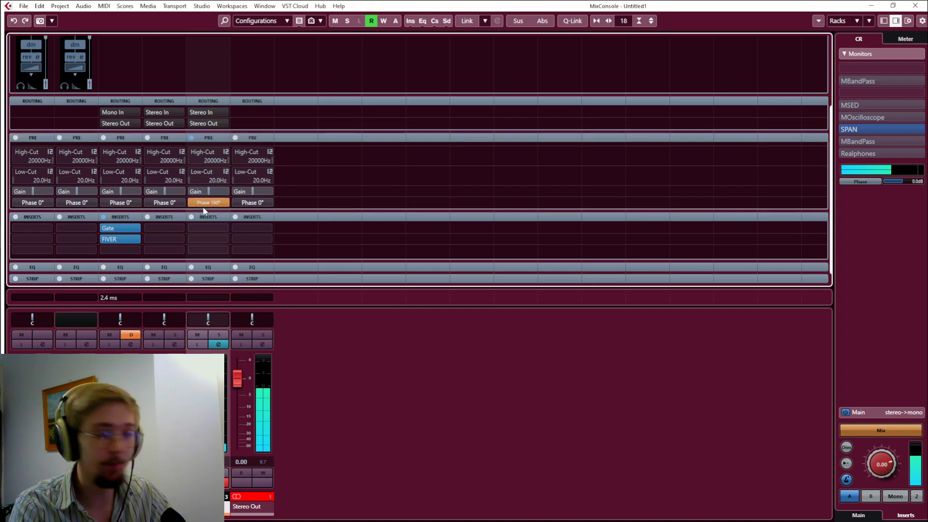
click(207, 203)
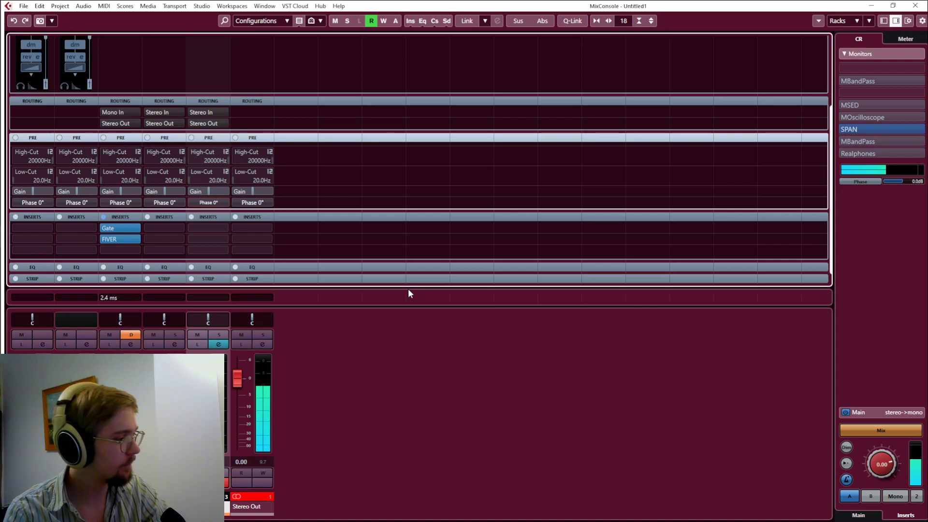
Step: Insert the Sound Delay plugin in the hatldk06 channel's first insert slot and move its window clear of the channel strips
click(210, 227)
text(sound)
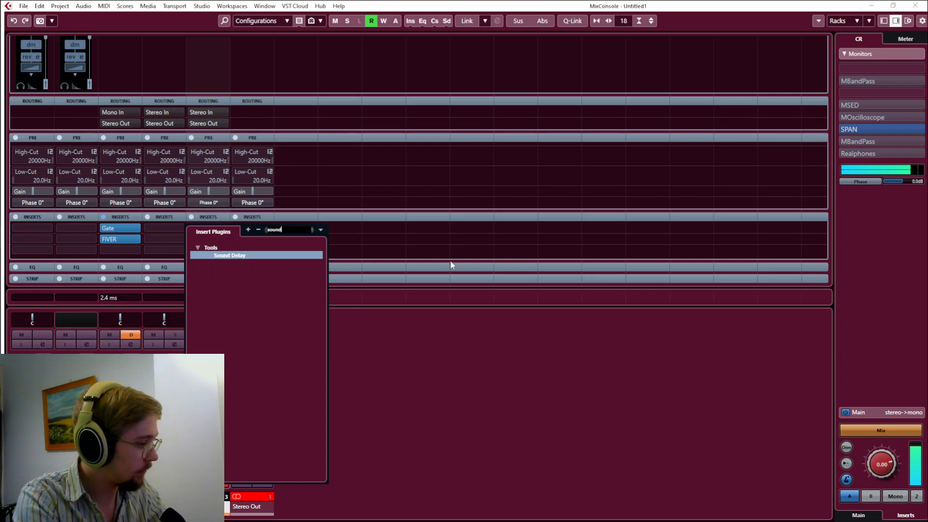
key(Return)
drag(367, 182, 389, 181)
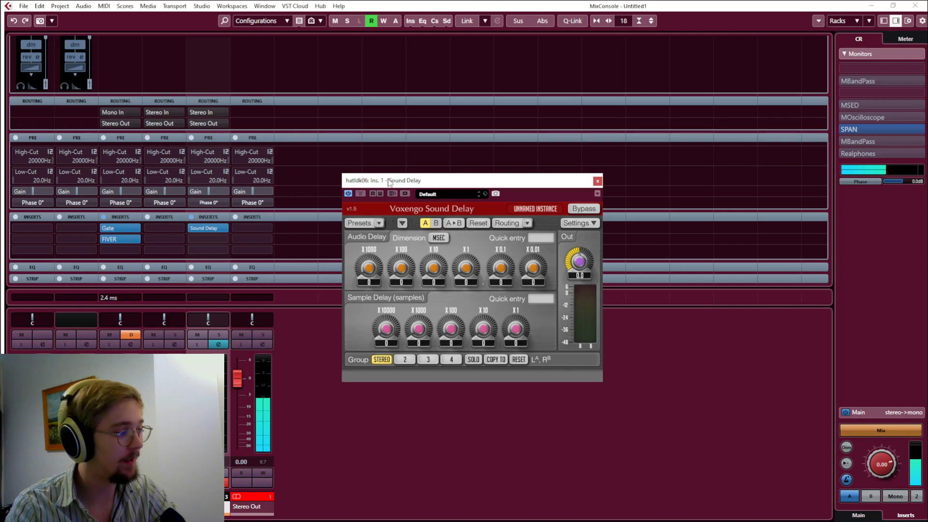
drag(388, 181, 367, 160)
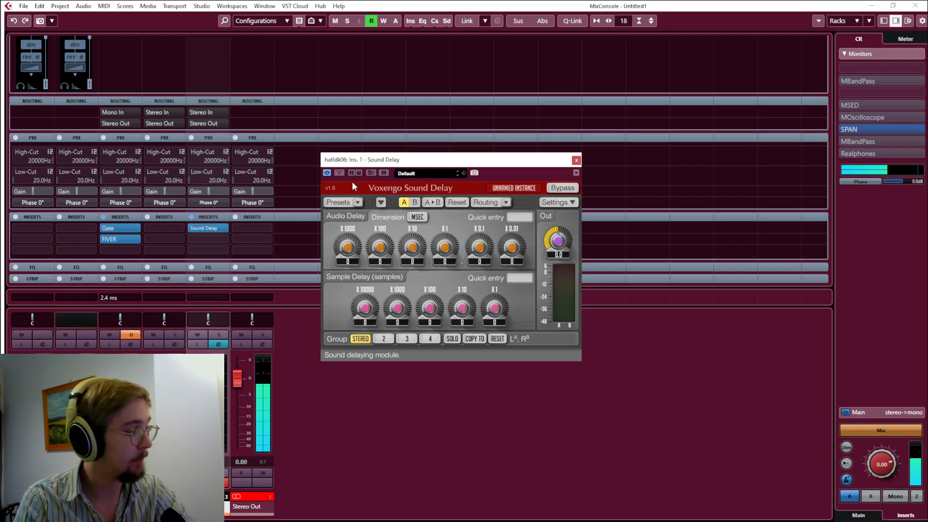
Step: Switch the hatldk06 channel's phase to 180° and set its Sound Delay audio delay to 1.01 ms
mouse_move(473, 240)
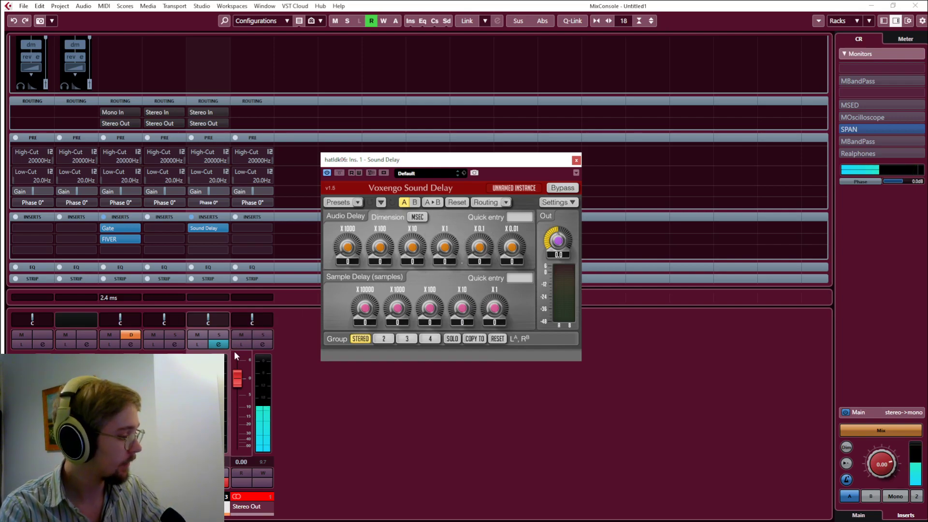
click(214, 203)
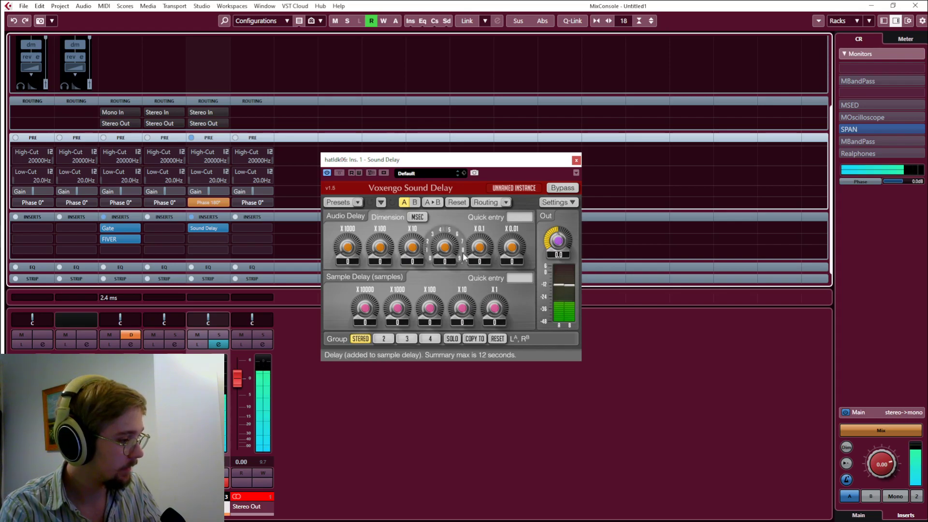
drag(480, 247, 479, 227)
mouse_move(515, 257)
mouse_down()
mouse_move(515, 242)
mouse_move(516, 256)
mouse_up()
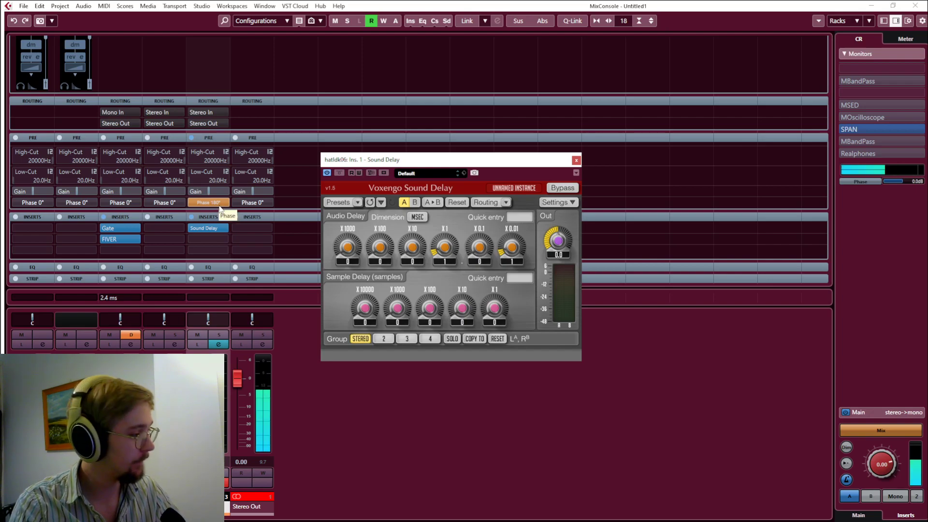
Step: Return the hatldk06 channel's phase to 0° and compare its inserts bypassed and active, leaving them active
click(216, 205)
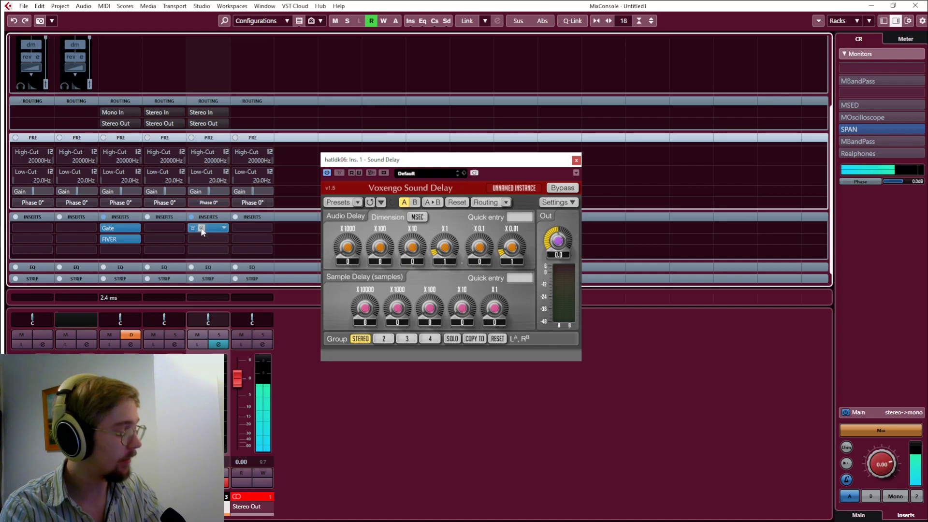
click(191, 217)
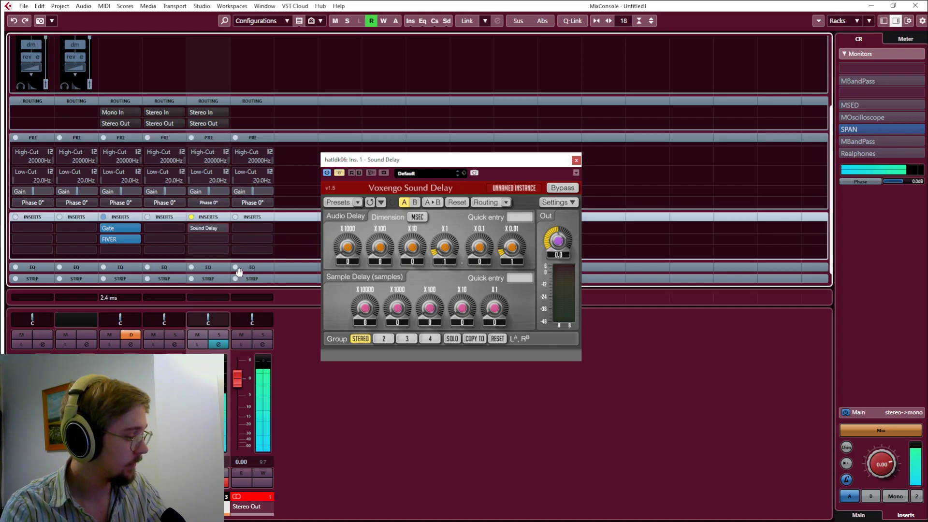
click(191, 217)
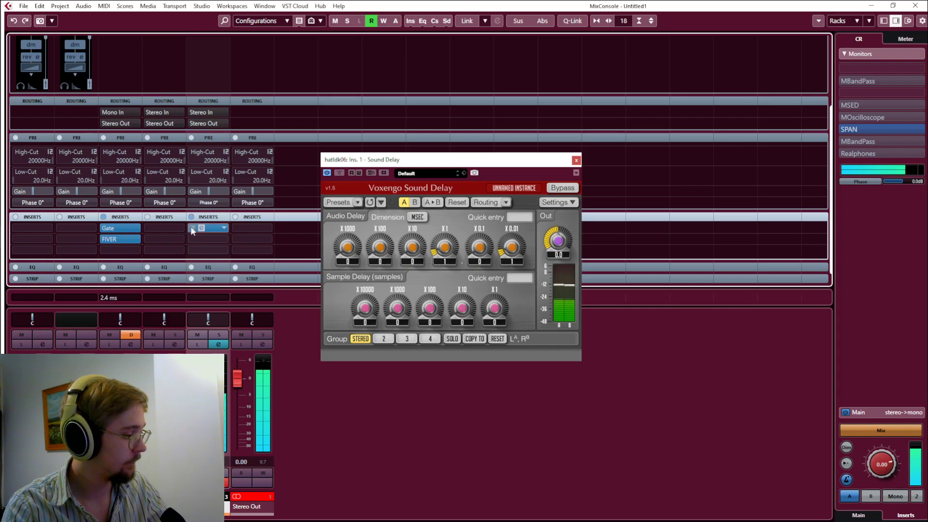